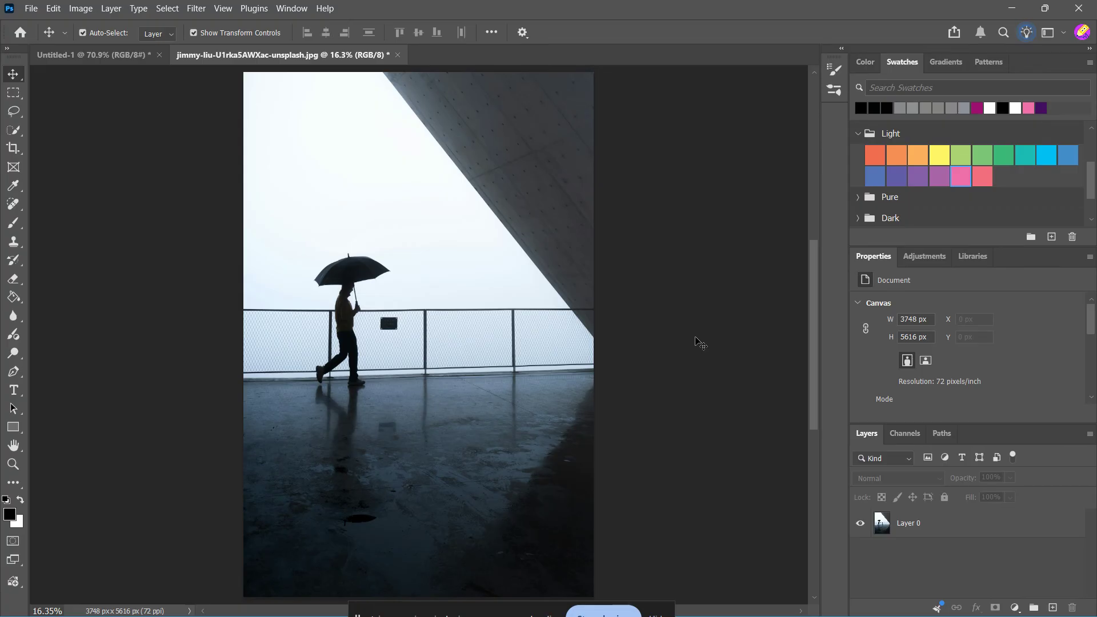
Step: Duplicate the photo layer
left_click(504, 318)
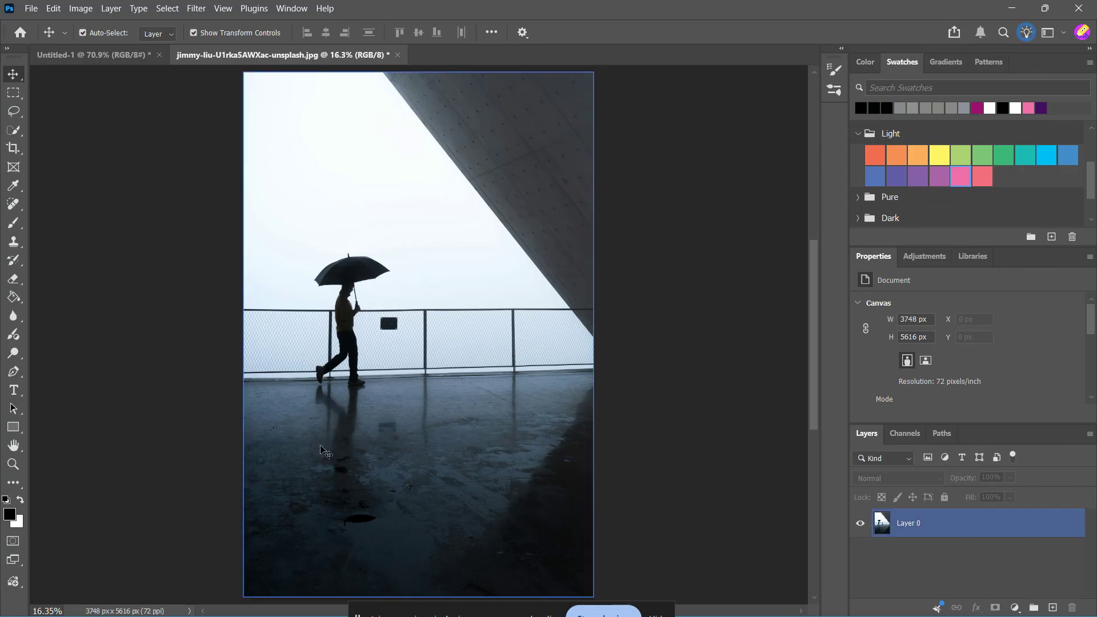
scroll(319, 521, "up", 5)
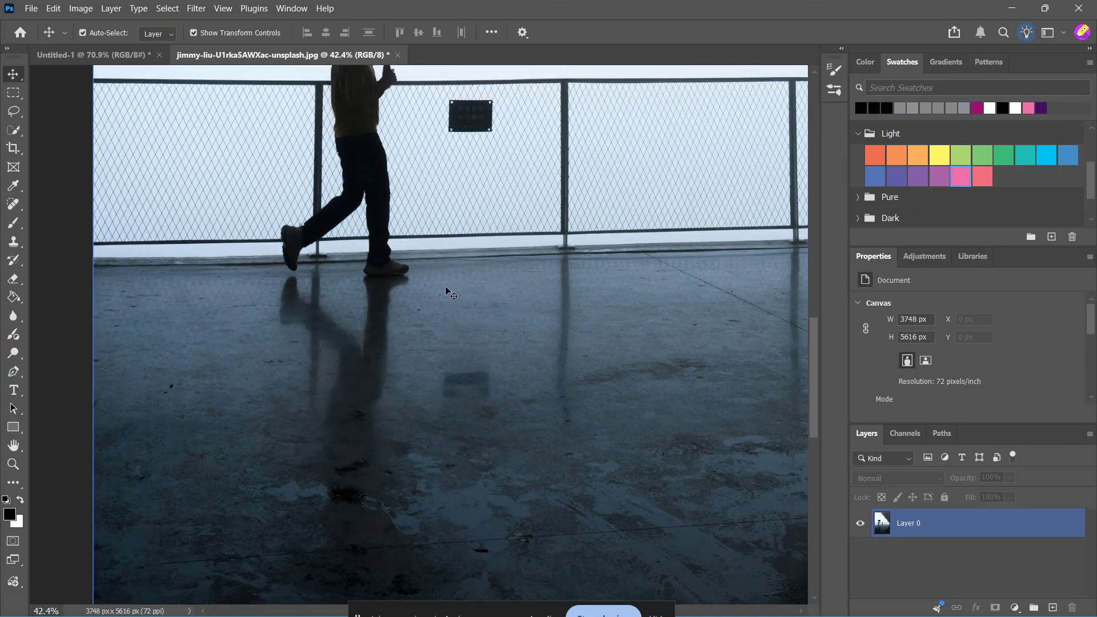
scroll(260, 361, "down", 2)
scroll(260, 361, "down", 3)
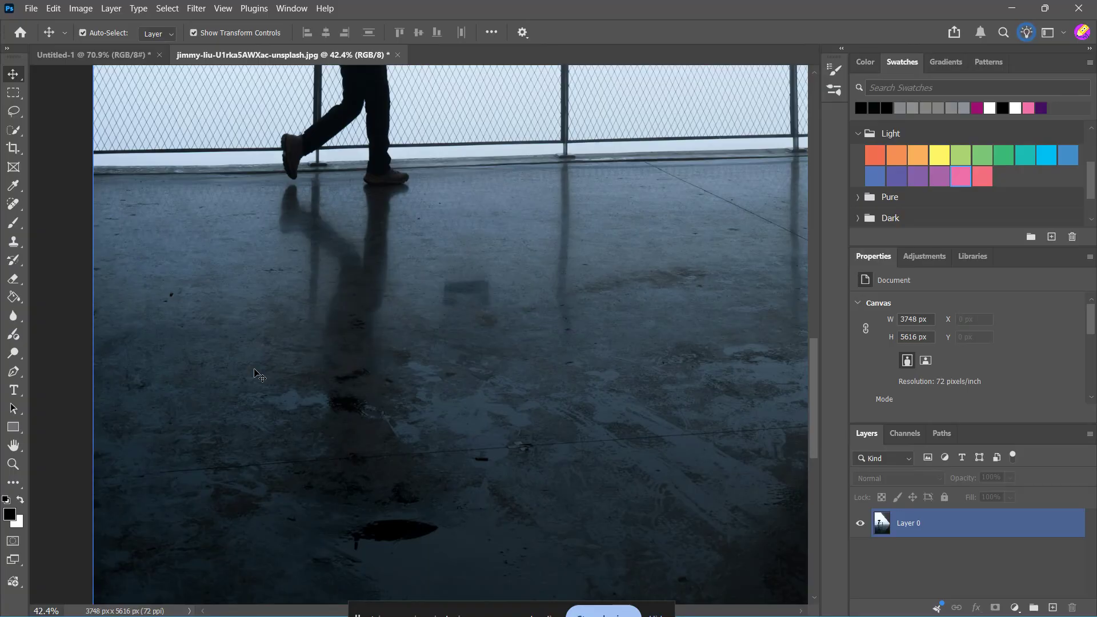
scroll(256, 370, "up", 1)
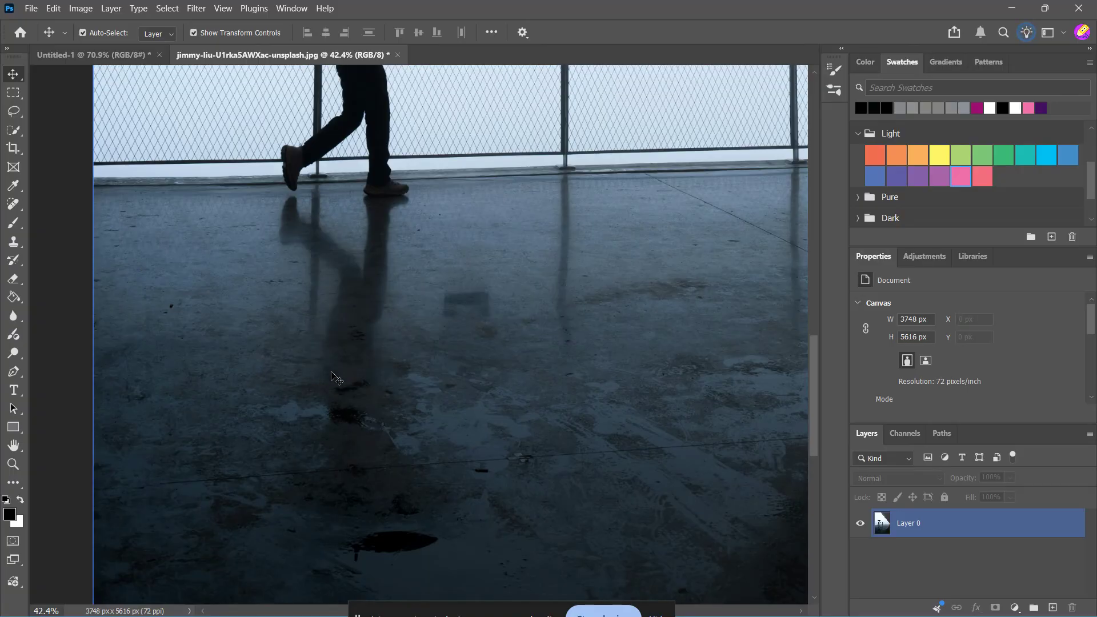
scroll(337, 372, "up", 1)
scroll(336, 372, "up", 2)
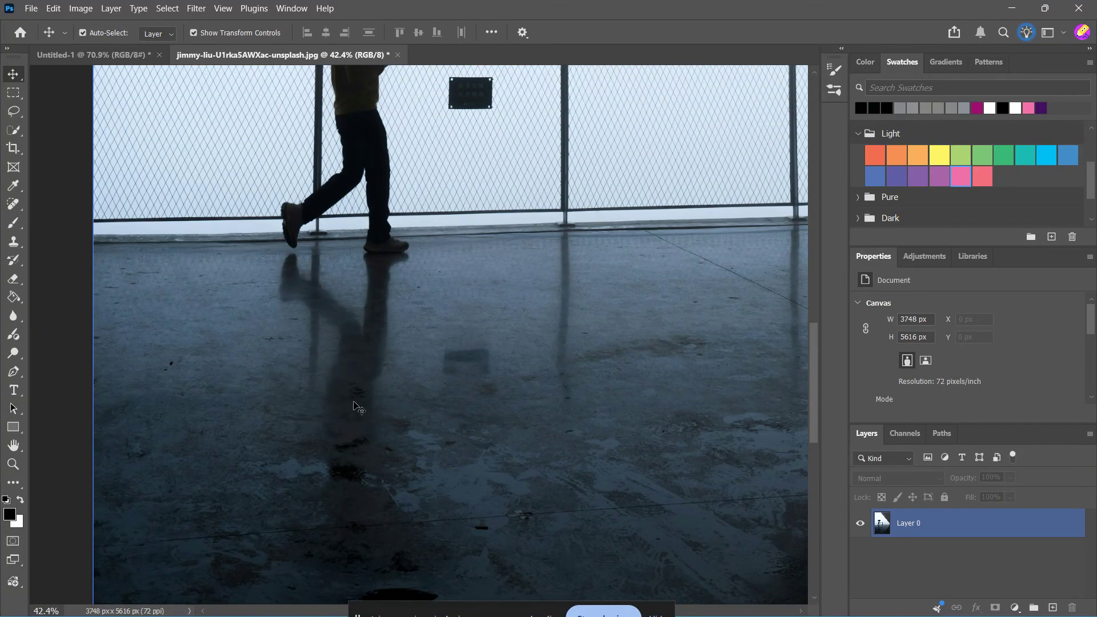
left_click(983, 538)
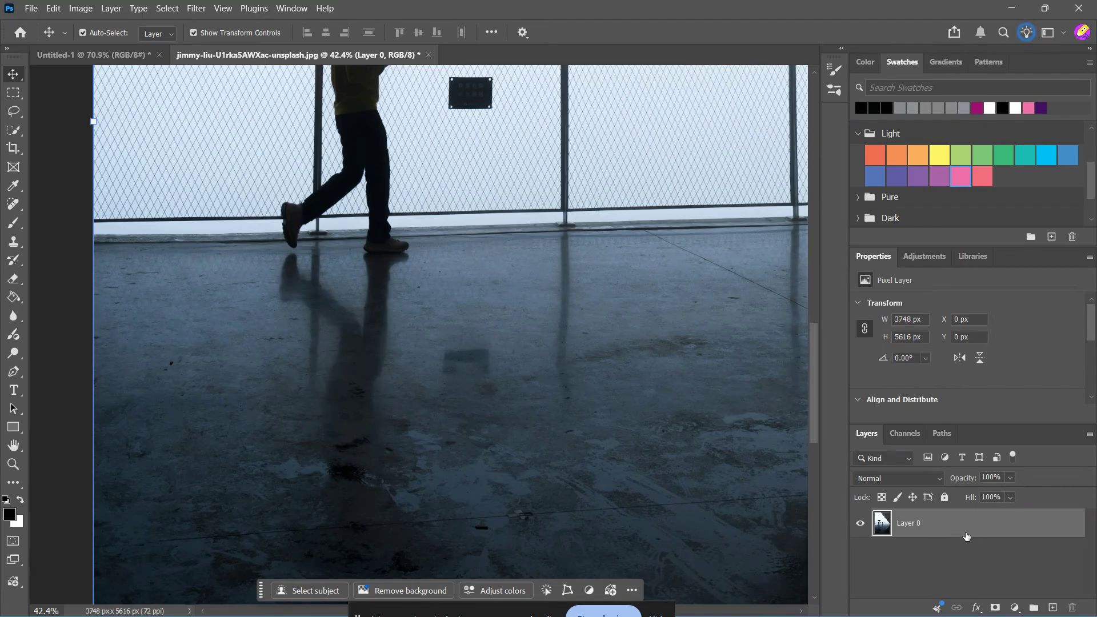
key("ctrl+j")
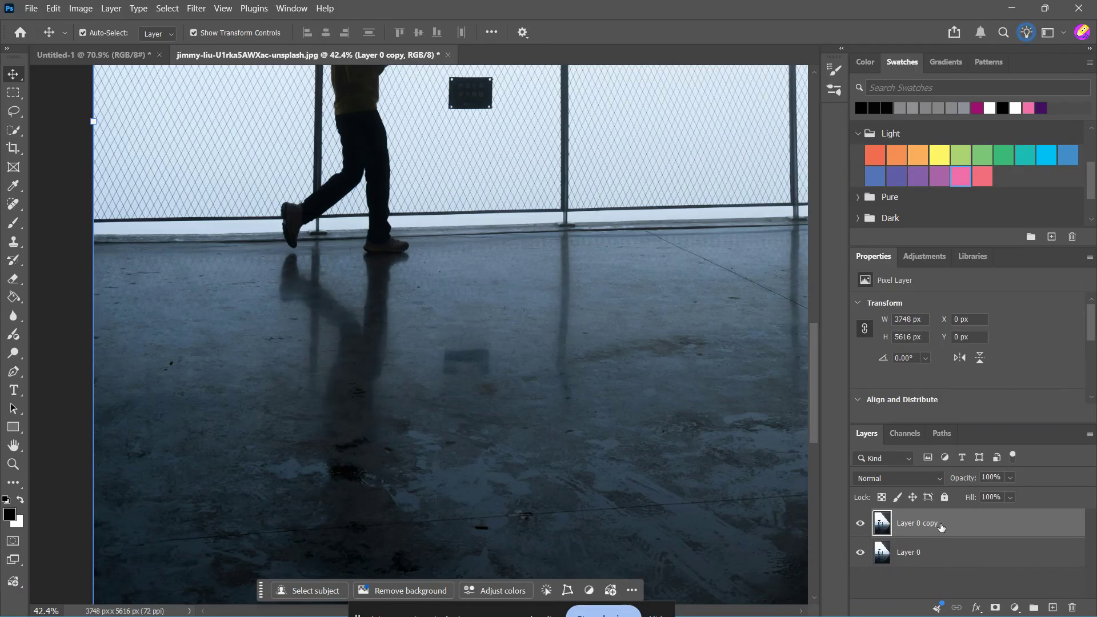
Step: With the Lasso tool, draw a selection around the walking figure's reflection on the floor below the feet
scroll(314, 341, "down", 3)
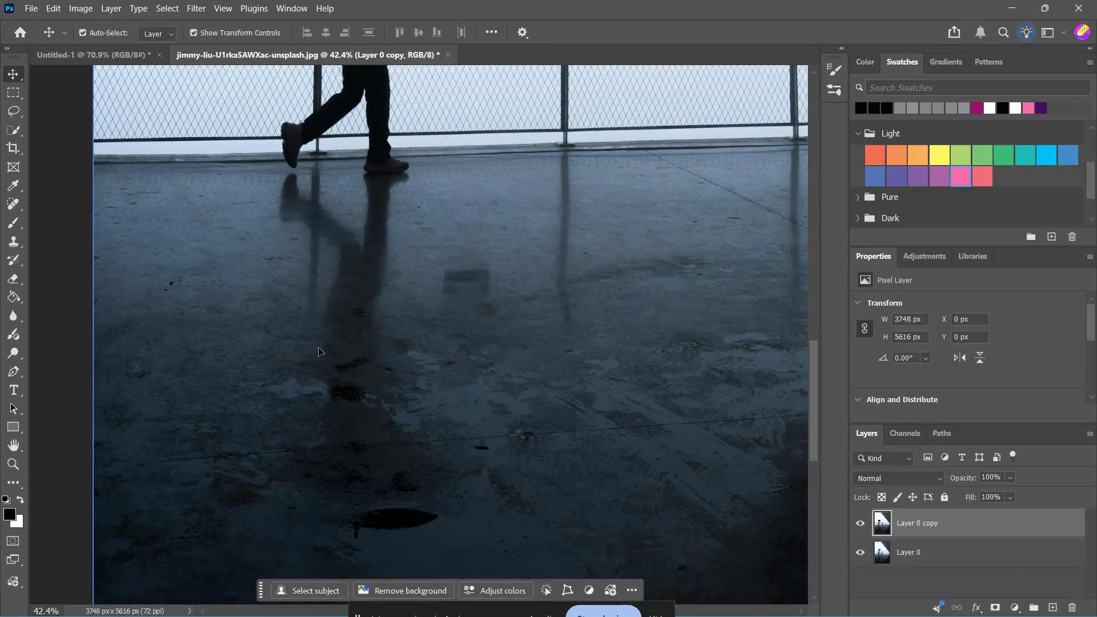
left_click(13, 112)
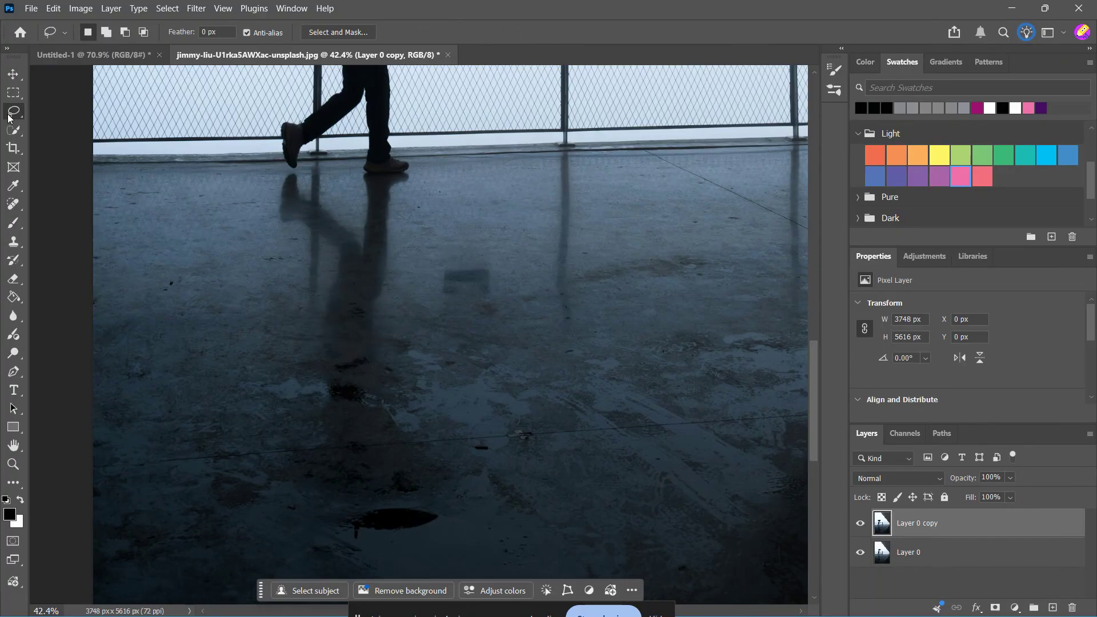
right_click(9, 117)
left_click(62, 125)
left_click_drag(283, 173, 411, 177)
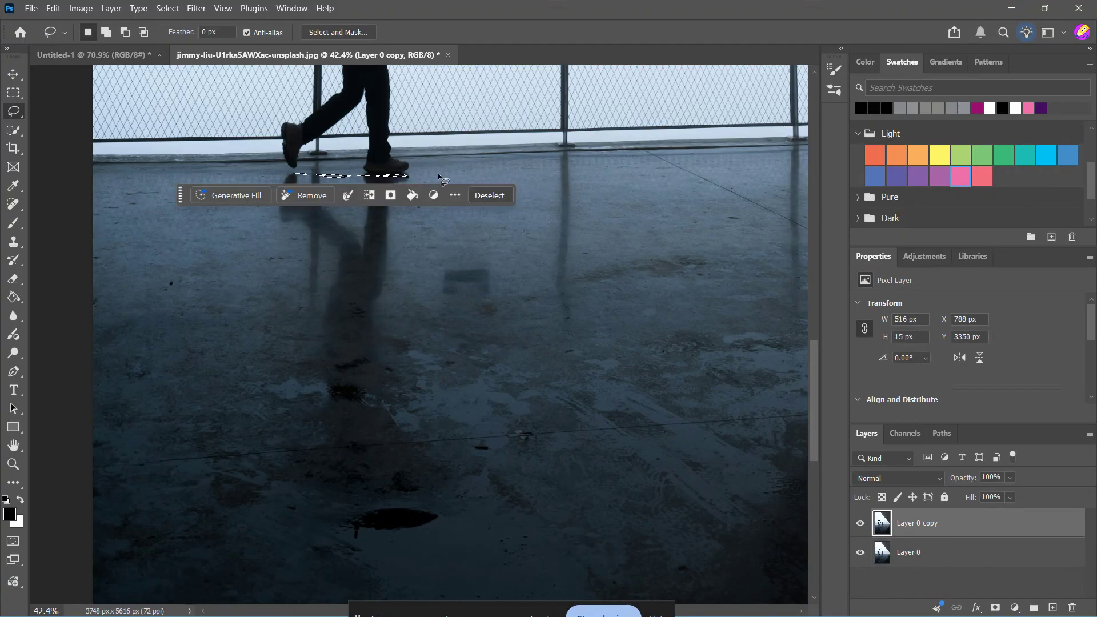
left_click(387, 256)
scroll(326, 231, "up", 6)
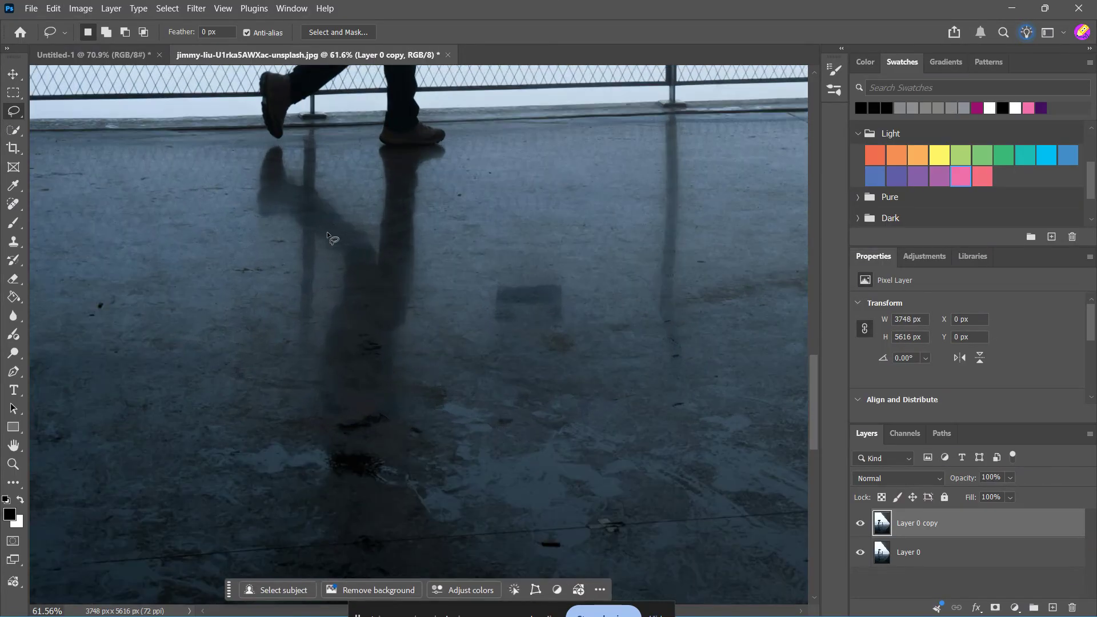
scroll(344, 130, "up", 2)
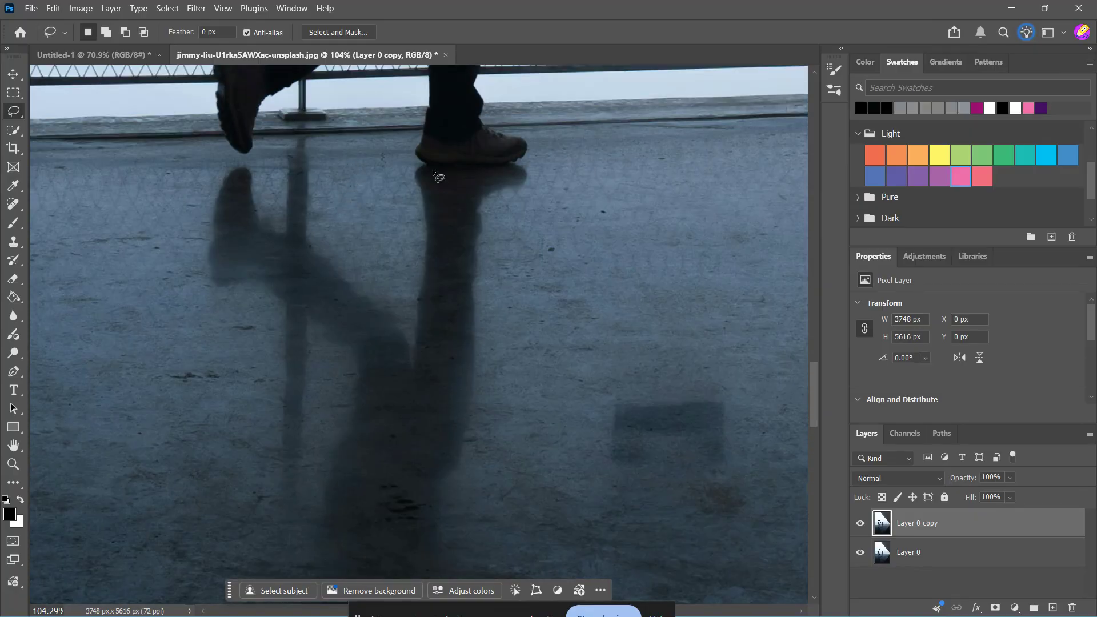
left_click_drag(403, 166, 513, 164)
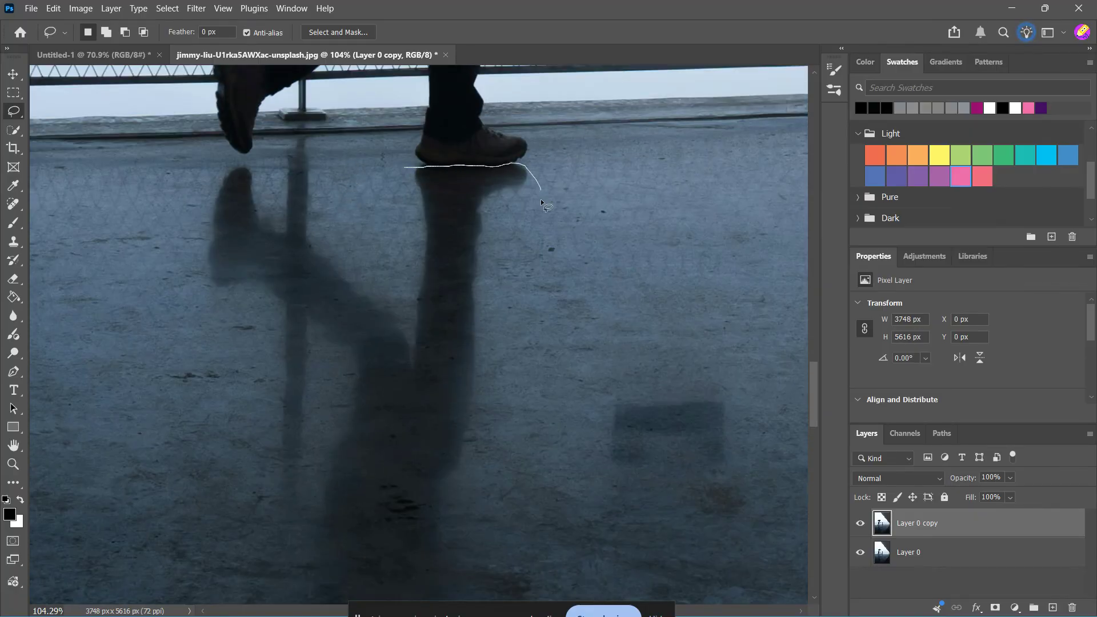
mouse_move(540, 199)
left_mouse_down()
mouse_move(520, 359)
mouse_move(483, 480)
mouse_move(499, 522)
mouse_move(421, 547)
left_mouse_up()
key("ctrl+minus")
key("ctrl+minus")
key("ctrl+minus")
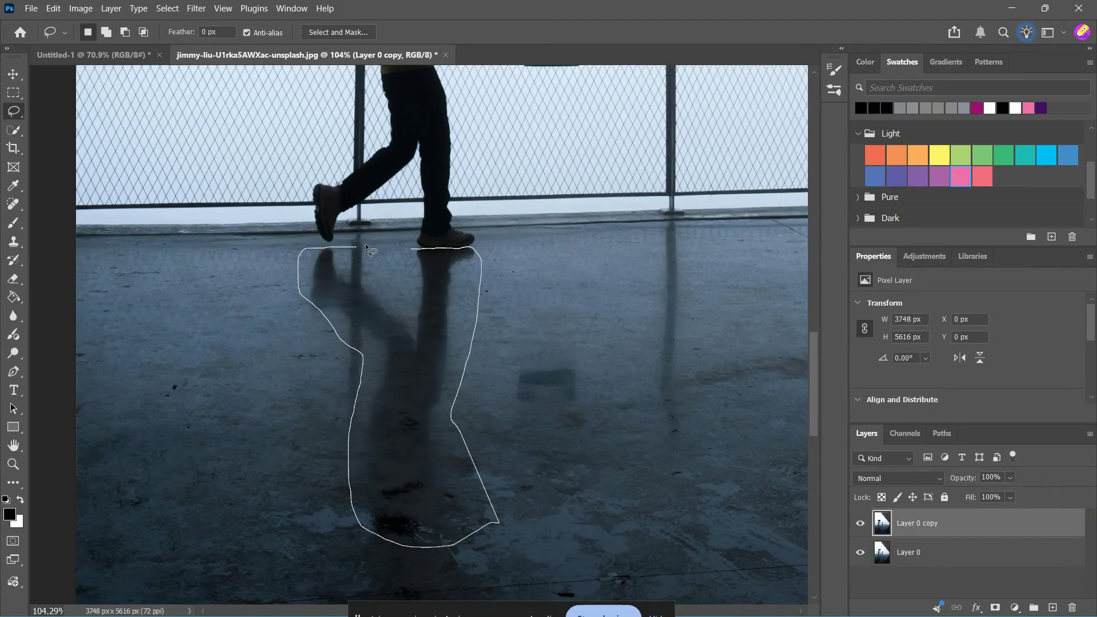
left_click_drag(400, 250, 413, 248)
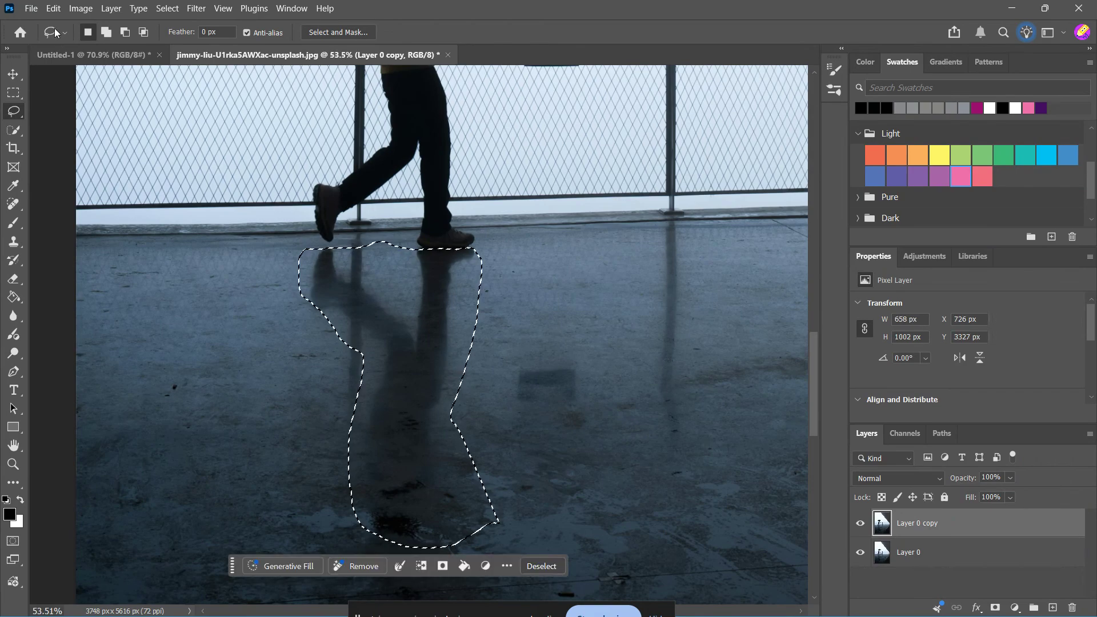
Step: Fill the selection using Content-Aware contents at 100% opacity, then deselect
left_click(53, 8)
left_click(89, 216)
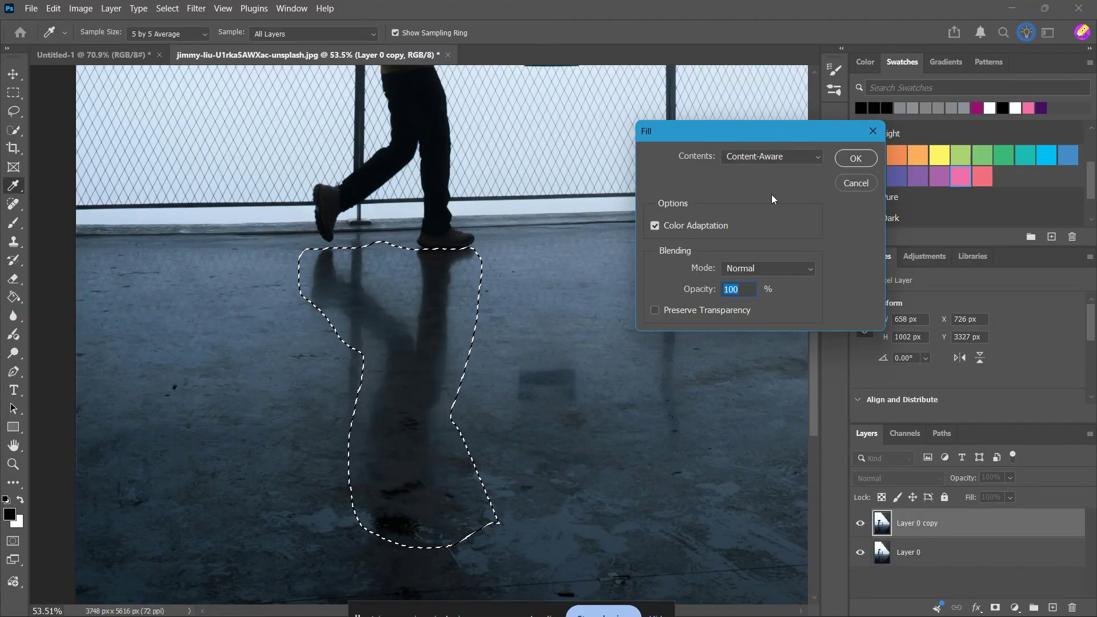
left_click(805, 163)
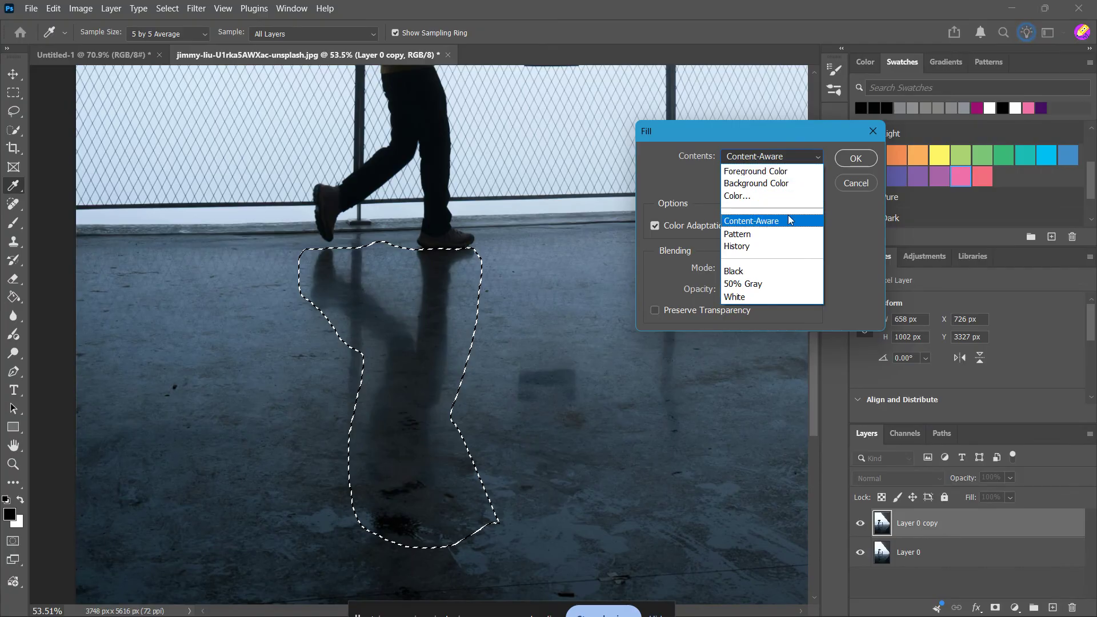
left_click(769, 222)
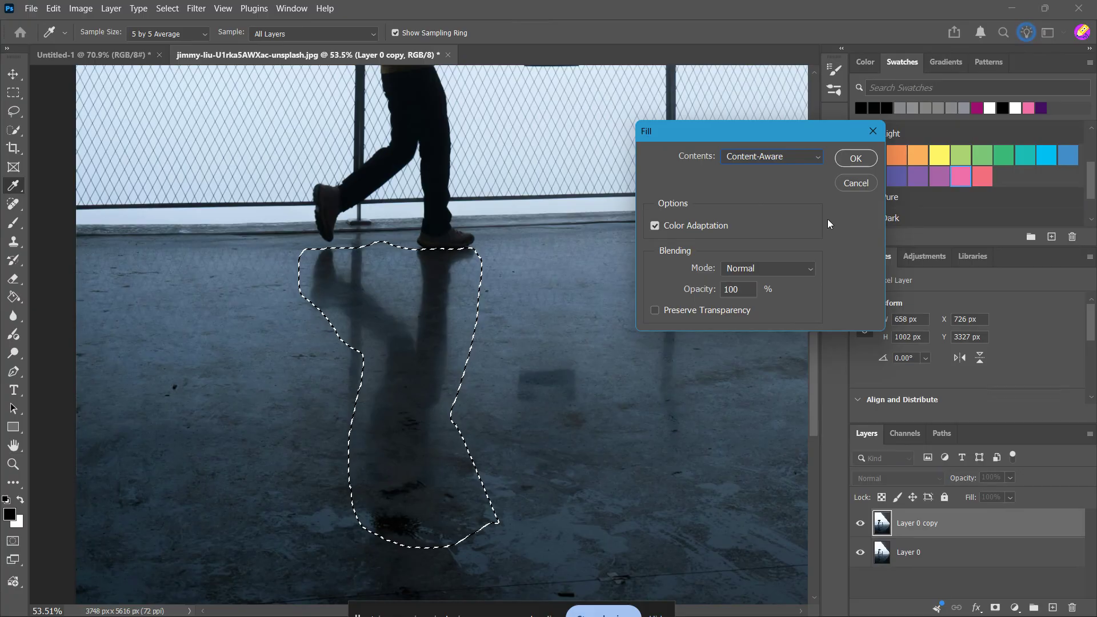
left_click(856, 158)
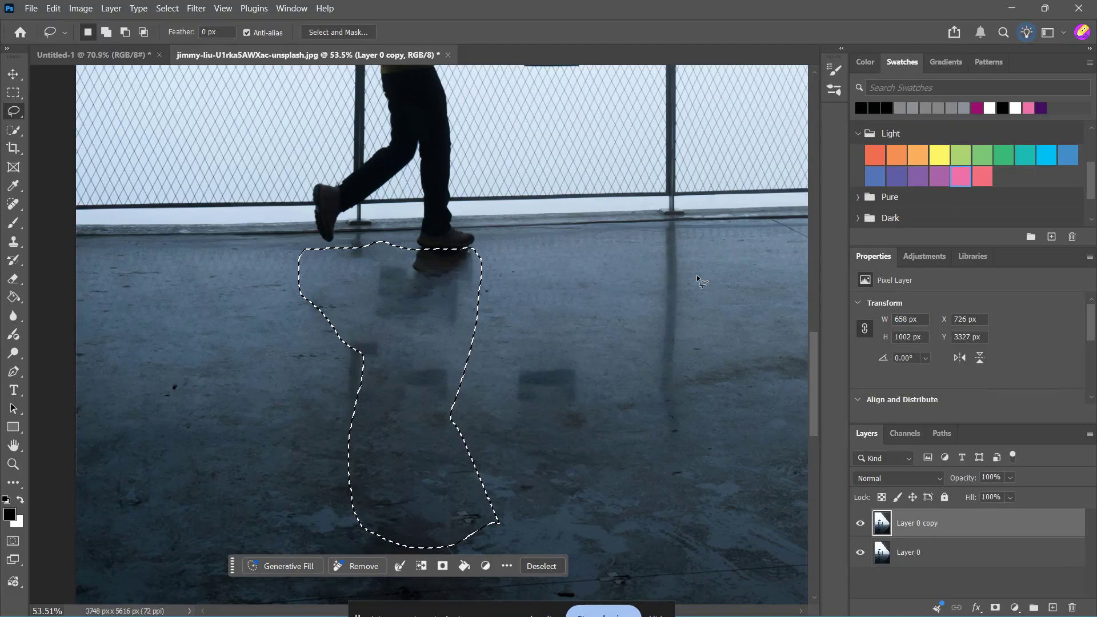
key("ctrl+d")
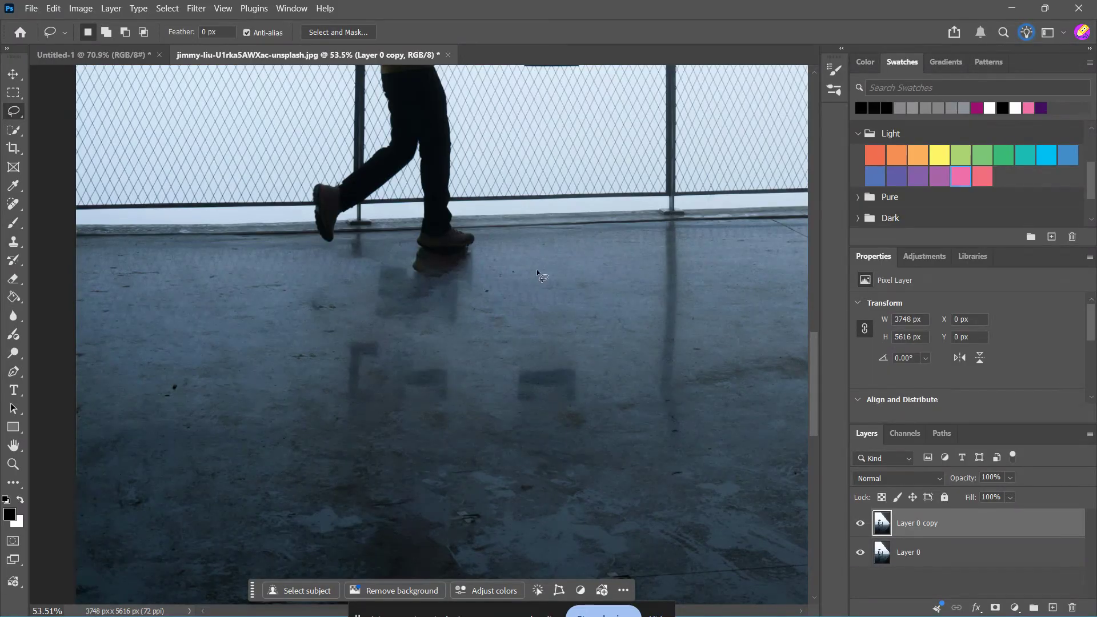
Step: Zoom in and around to inspect the filled floor area beneath the shoes
scroll(538, 252, "up", 2)
scroll(539, 251, "up", 4)
scroll(519, 320, "down", 8)
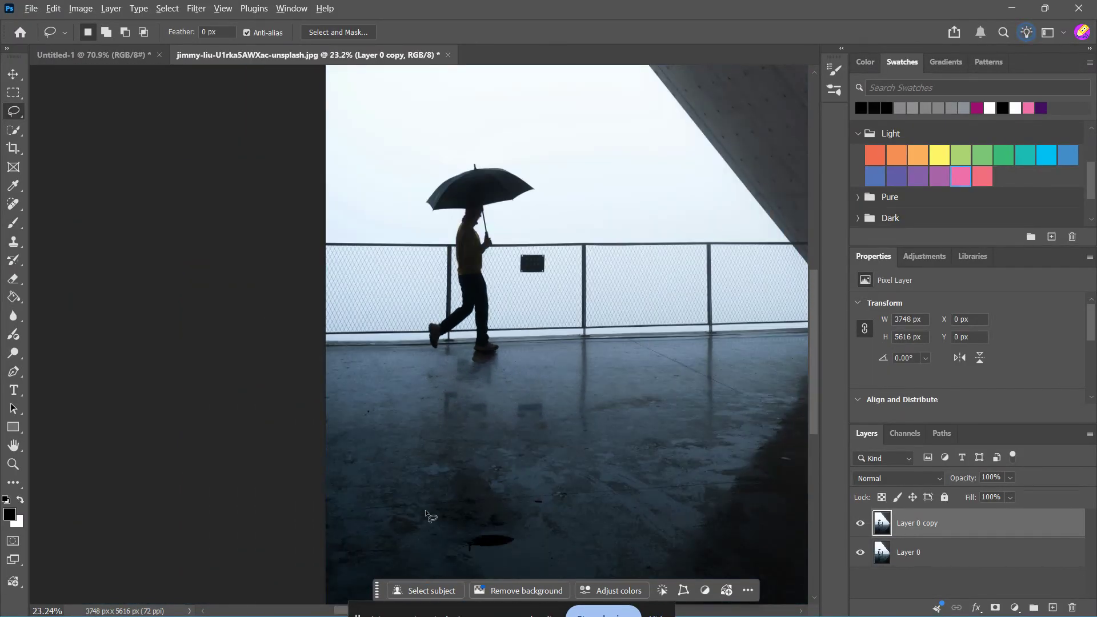
scroll(492, 537, "up", 5)
scroll(489, 221, "up", 5)
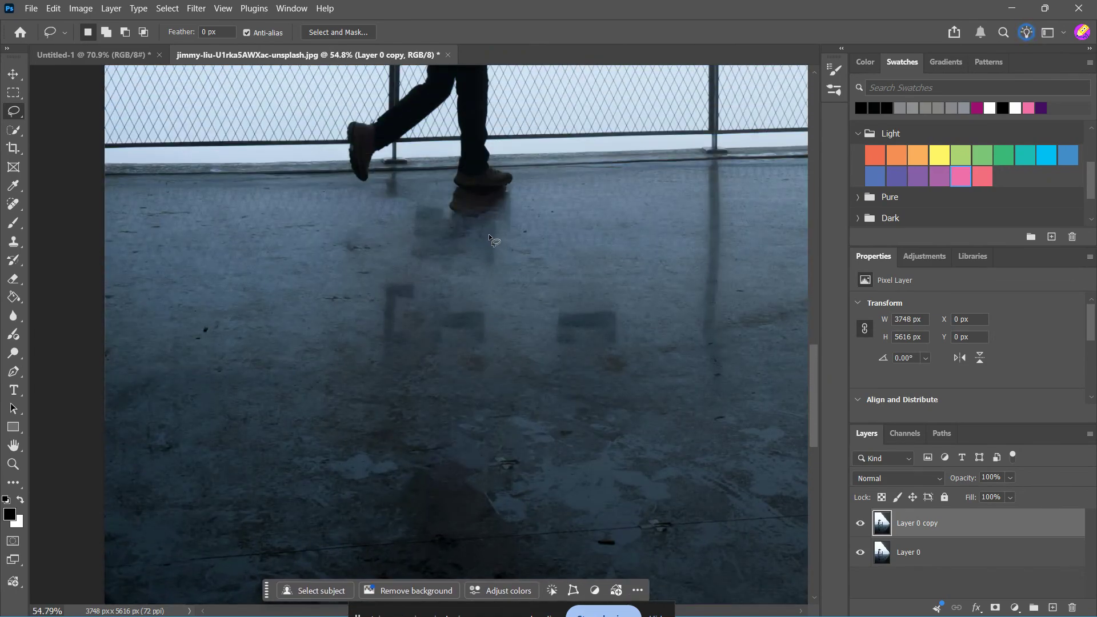
scroll(466, 265, "up", 5)
scroll(478, 277, "down", 2)
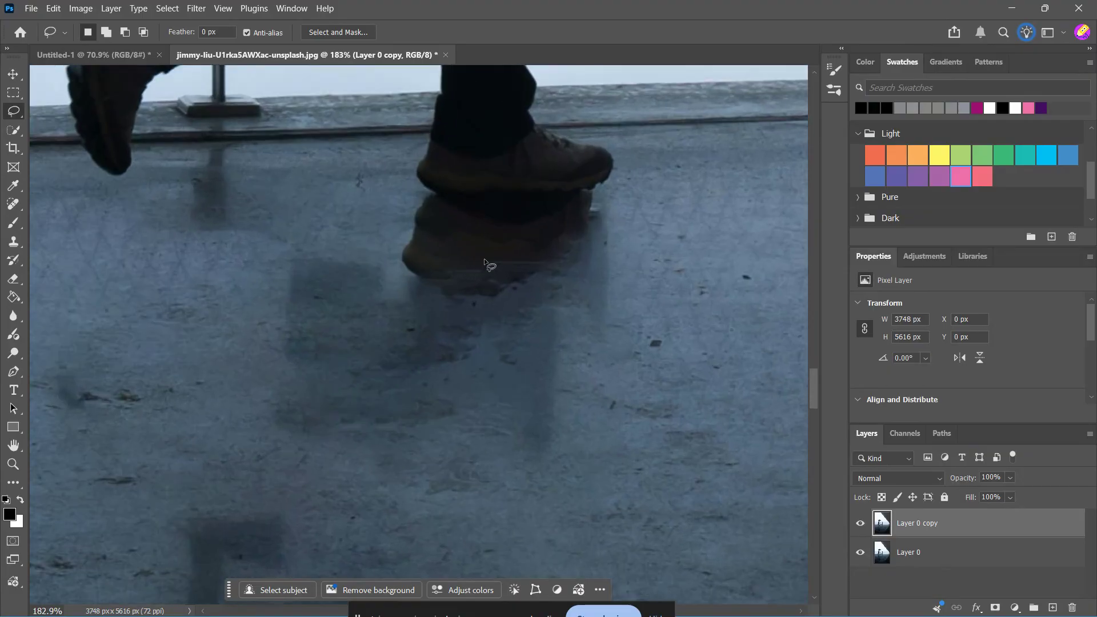
scroll(460, 297, "down", 4)
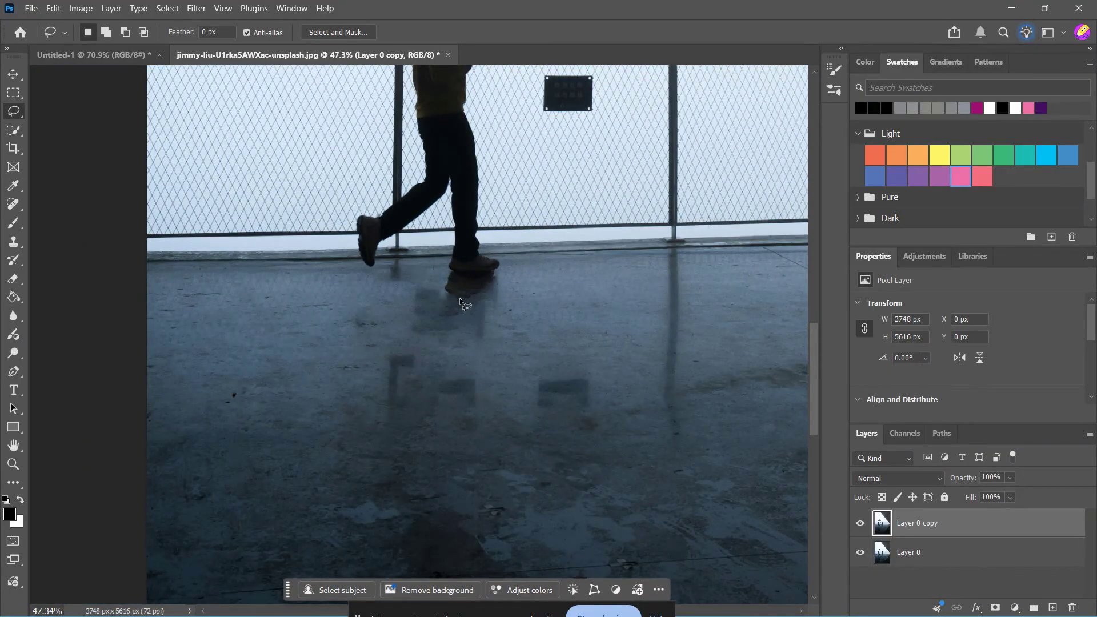
scroll(459, 297, "up", 6)
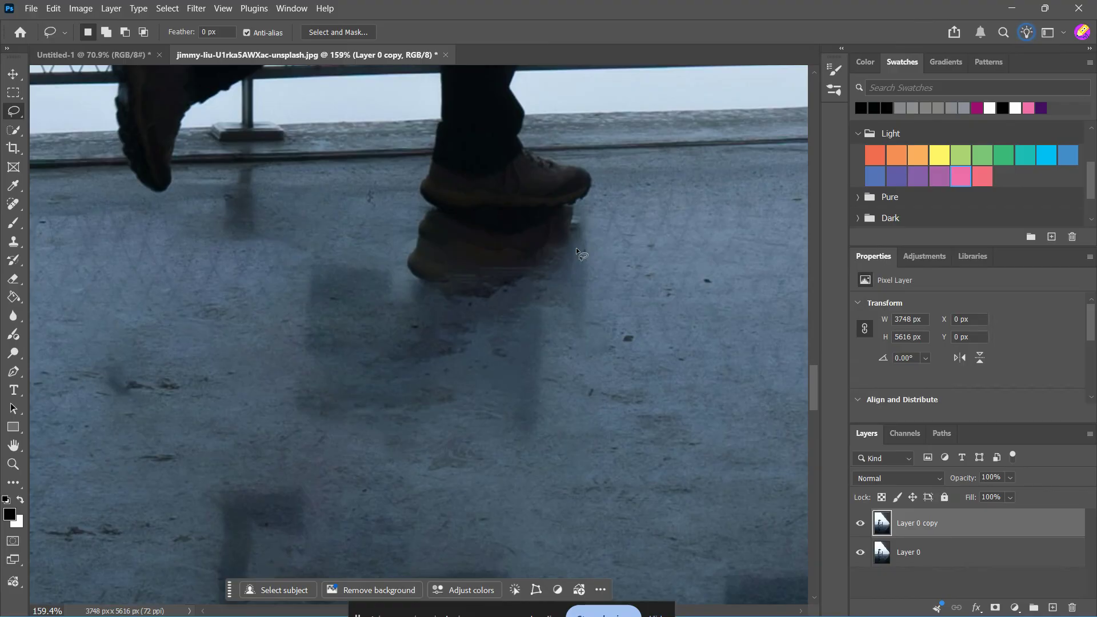
scroll(576, 248, "down", 6)
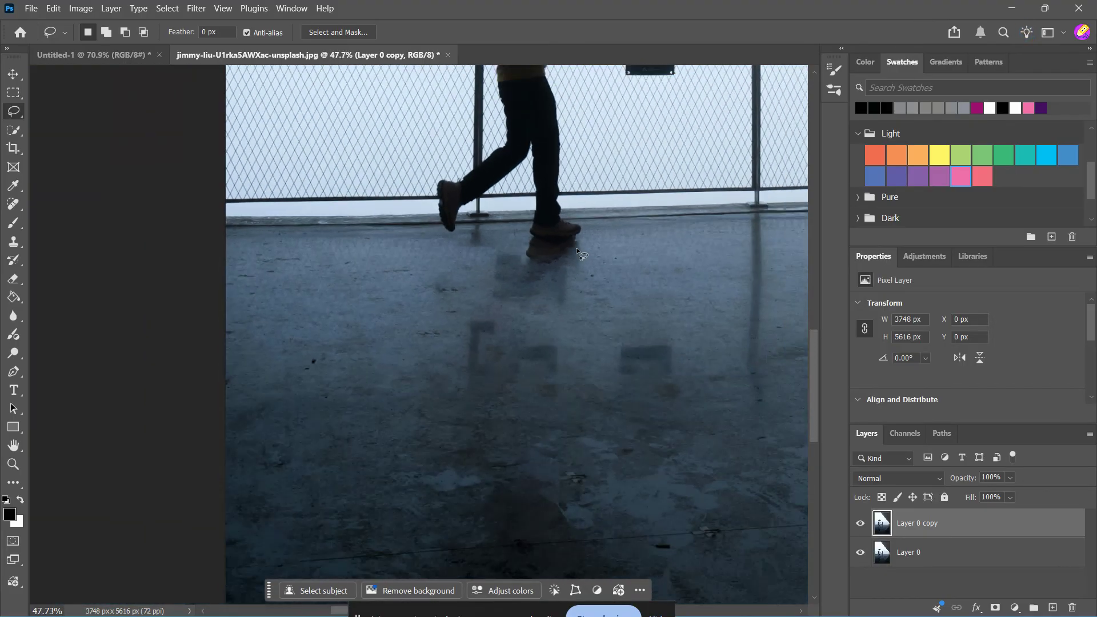
key("ctrl+0")
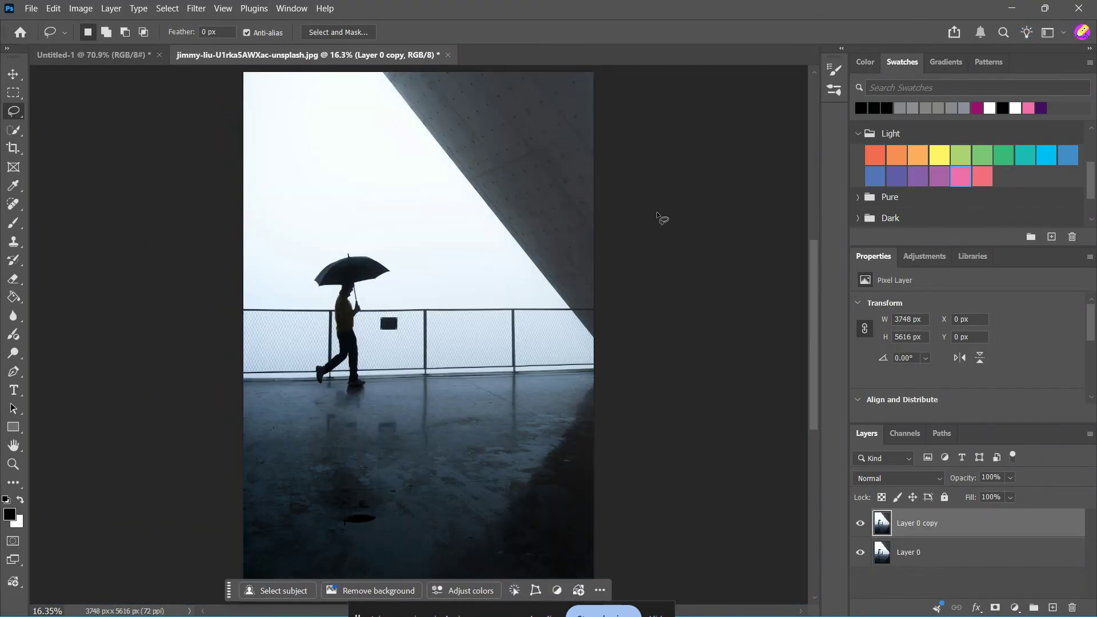
scroll(377, 414, "up", 4)
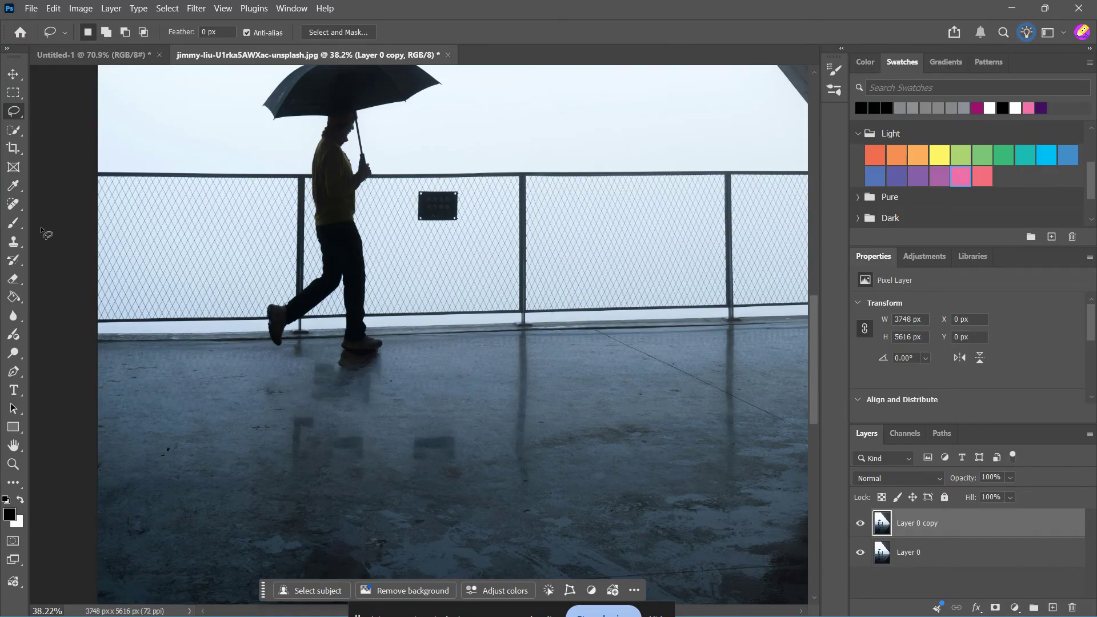
Step: Clone-stamp over the remaining reflection directly under the front shoe with the Clone Stamp Tool
left_click(11, 248)
right_click(12, 244)
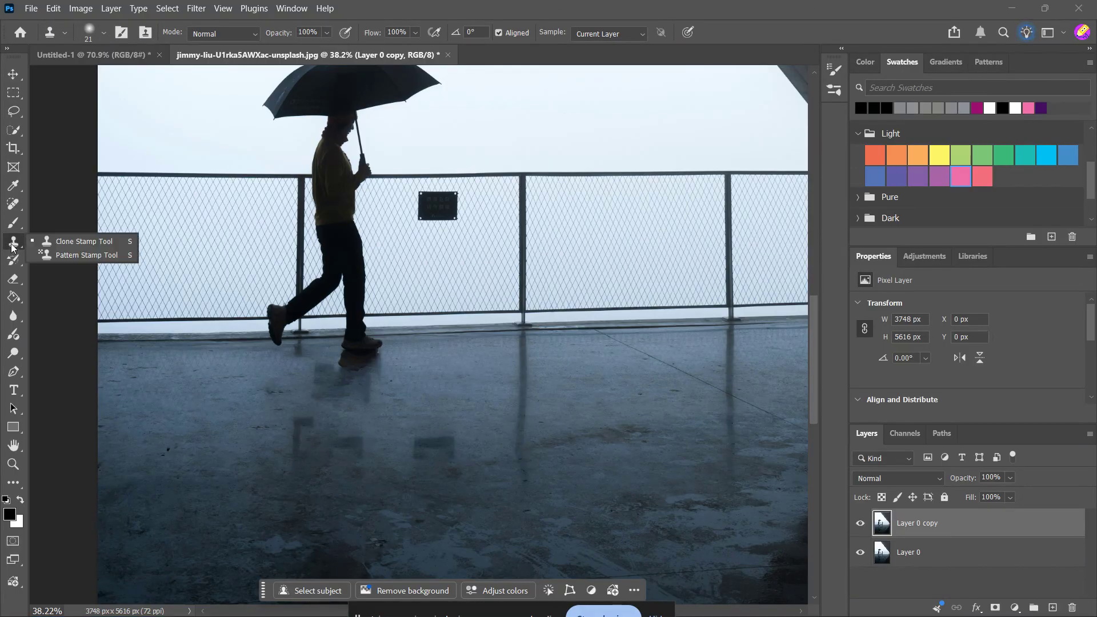
left_click(52, 247)
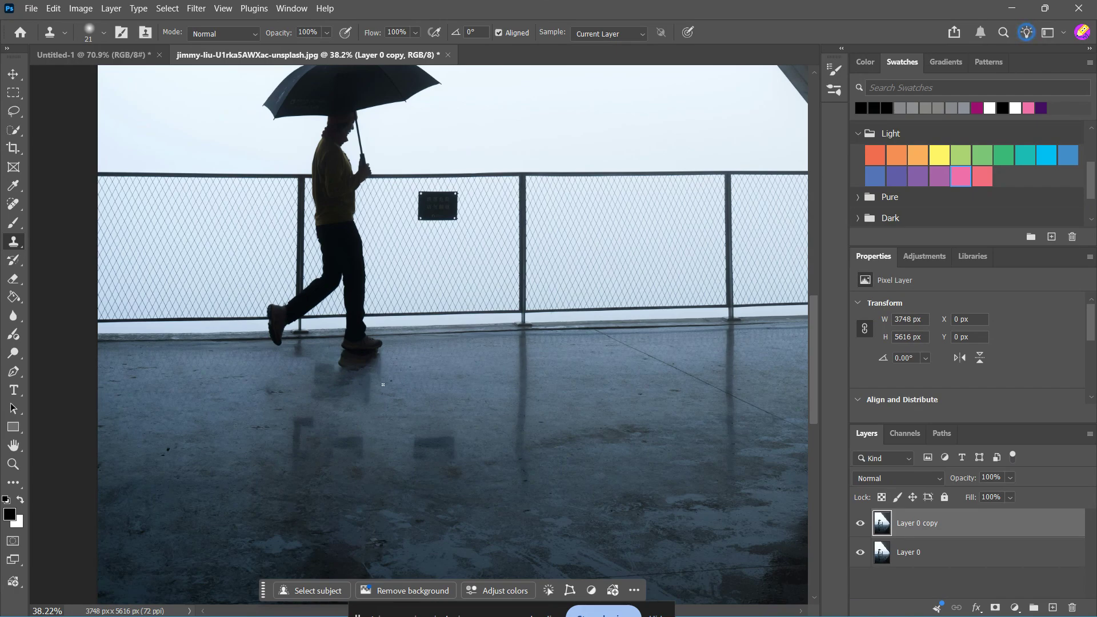
scroll(382, 384, "up", 5)
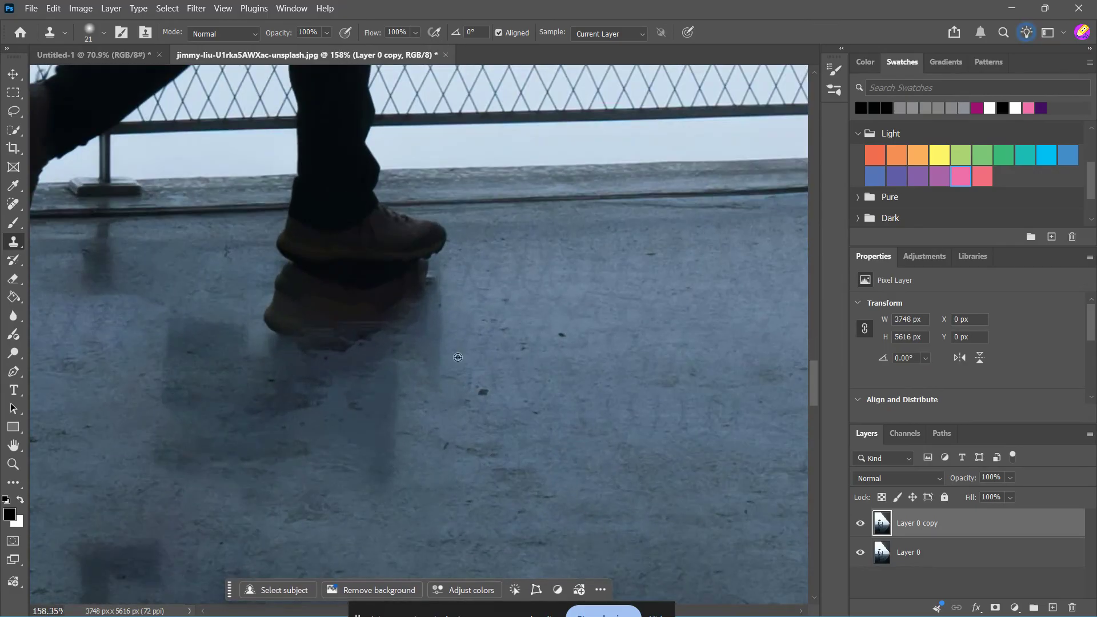
scroll(764, 333, "down", 3)
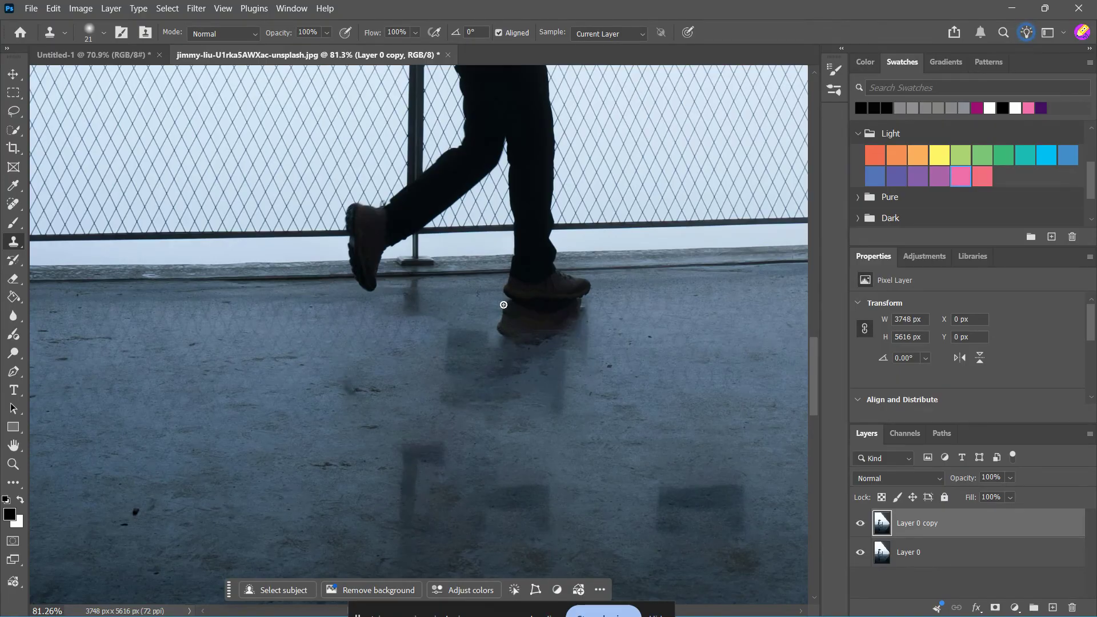
mouse_move(503, 304)
left_mouse_down()
mouse_move(588, 310)
mouse_move(501, 310)
left_mouse_up()
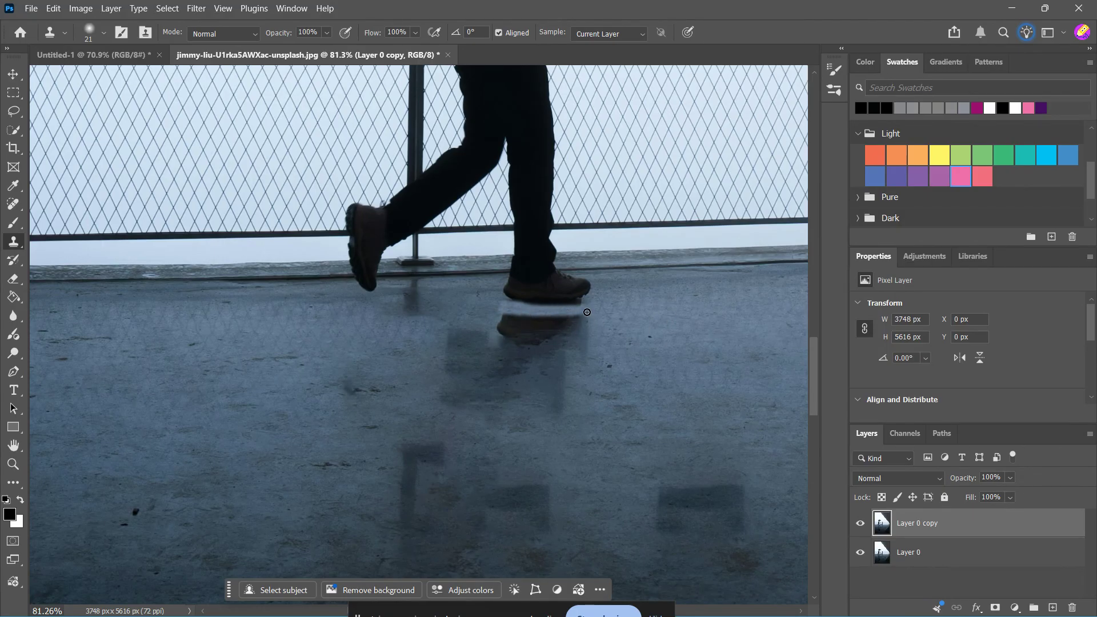
mouse_move(587, 312)
left_mouse_down()
mouse_move(545, 313)
mouse_move(587, 321)
mouse_move(578, 346)
mouse_move(579, 322)
mouse_move(560, 340)
mouse_move(571, 323)
mouse_move(567, 346)
mouse_move(568, 316)
mouse_move(542, 334)
mouse_move(567, 318)
mouse_move(543, 339)
mouse_move(556, 334)
mouse_move(517, 331)
left_mouse_up()
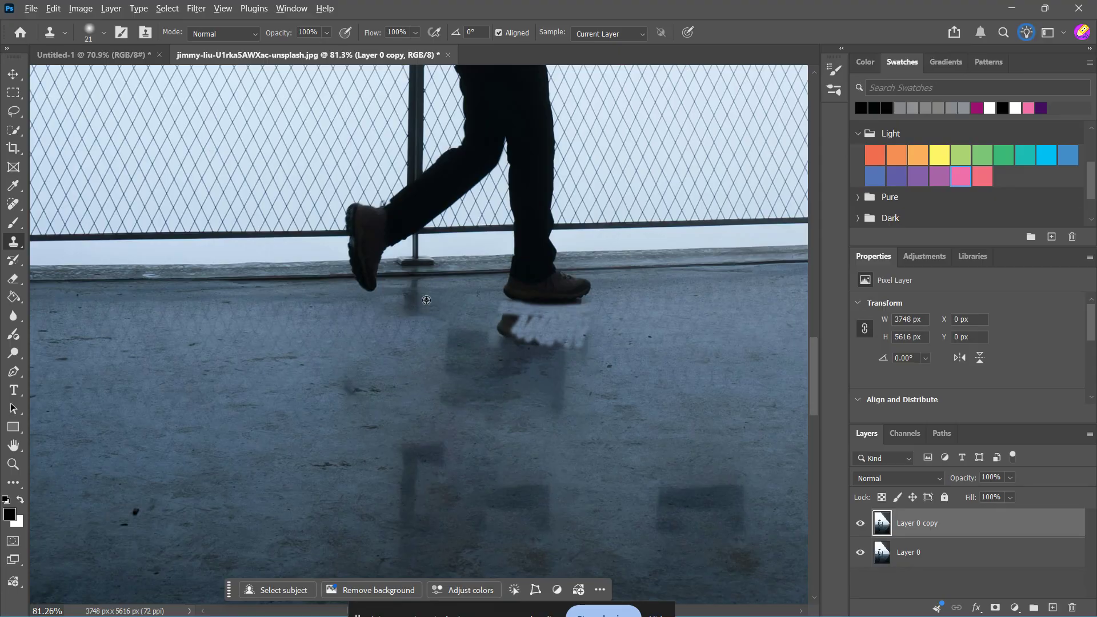
mouse_move(495, 320)
left_mouse_down()
mouse_move(547, 324)
mouse_move(532, 340)
mouse_move(566, 345)
left_mouse_up()
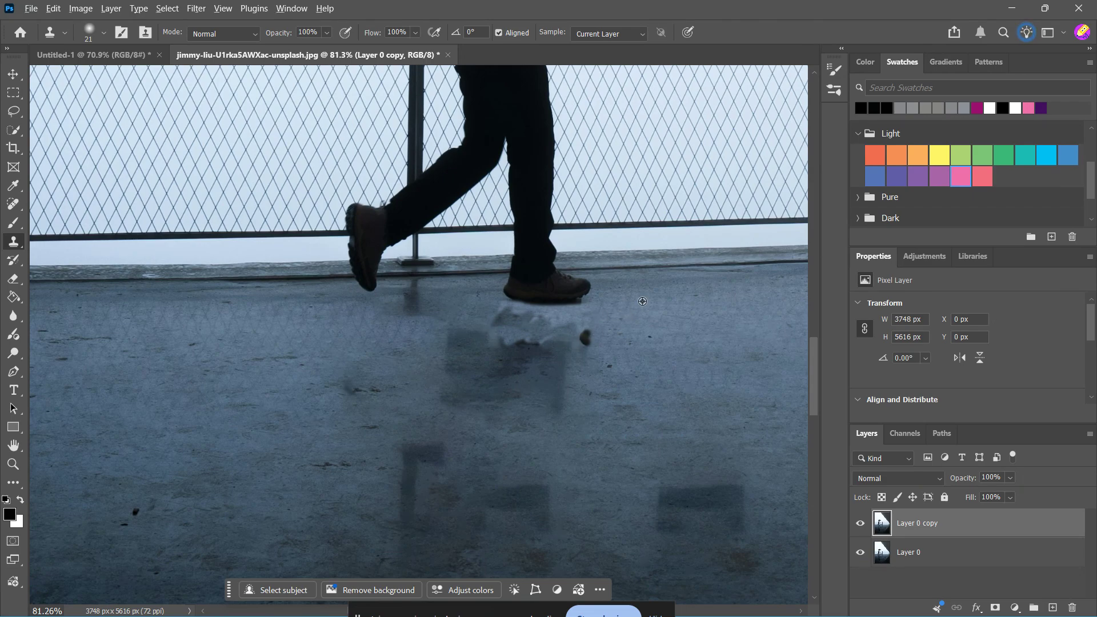
Step: Enlarge the Clone Stamp brush to 35 and clone floor texture over the bright patch beneath the front shoe
left_click_drag(594, 325, 580, 334)
key("bracketright")
mouse_move(574, 326)
left_mouse_down()
mouse_move(541, 348)
mouse_move(552, 327)
mouse_move(520, 335)
mouse_move(539, 320)
mouse_move(503, 319)
mouse_move(496, 303)
mouse_move(552, 312)
left_mouse_up()
left_click_drag(568, 309, 610, 295)
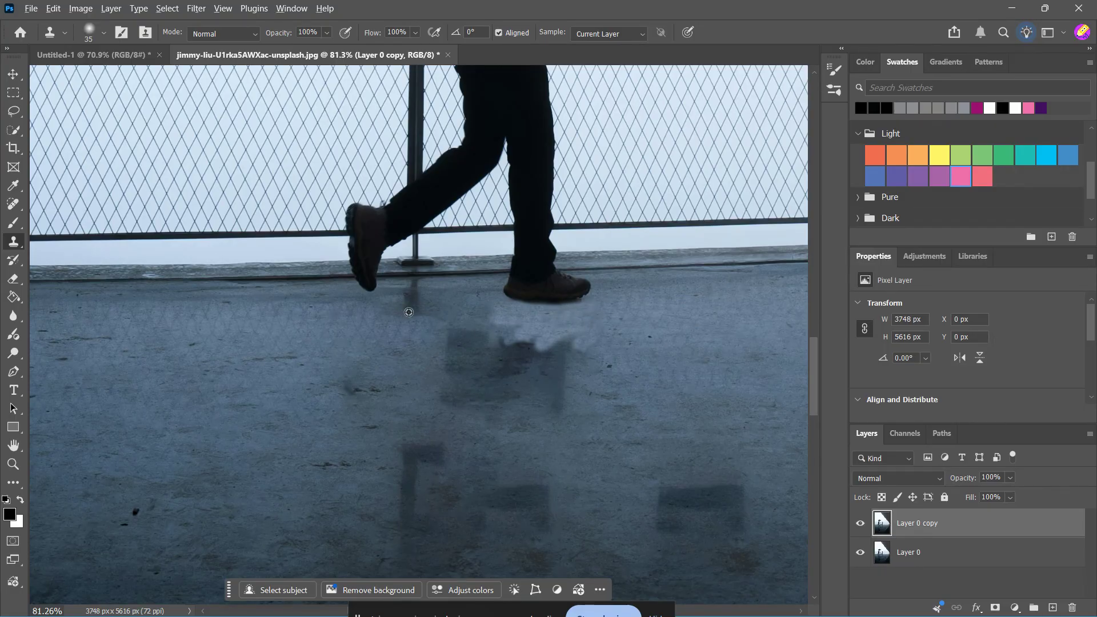
left_click_drag(480, 311, 505, 318)
mouse_move(542, 359)
left_mouse_down()
mouse_move(563, 330)
mouse_move(502, 340)
mouse_move(573, 335)
mouse_move(489, 331)
mouse_move(587, 321)
mouse_move(575, 339)
mouse_move(595, 333)
mouse_move(579, 347)
mouse_move(606, 332)
mouse_move(571, 326)
mouse_move(595, 318)
mouse_move(507, 327)
mouse_move(483, 311)
mouse_move(603, 307)
mouse_move(510, 310)
mouse_move(493, 296)
mouse_move(552, 313)
mouse_move(608, 297)
mouse_move(576, 334)
mouse_move(605, 327)
mouse_move(581, 367)
left_mouse_up()
Step: Clone over the remaining pale reflection edge just below and right of the front shoe
scroll(572, 362, "down", 5)
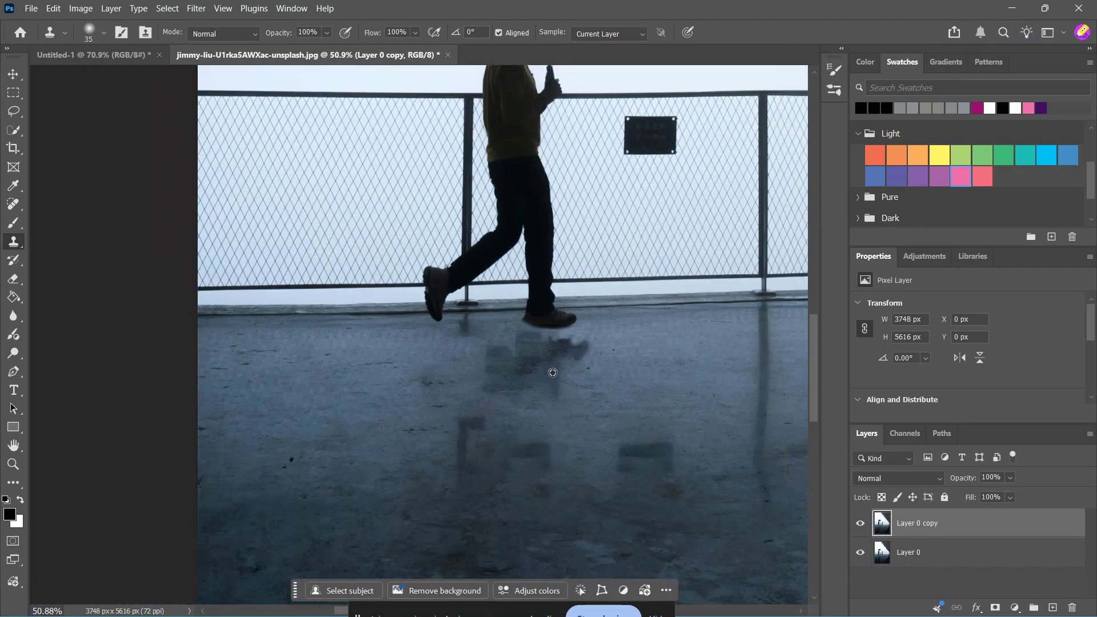
scroll(596, 360, "down", 2)
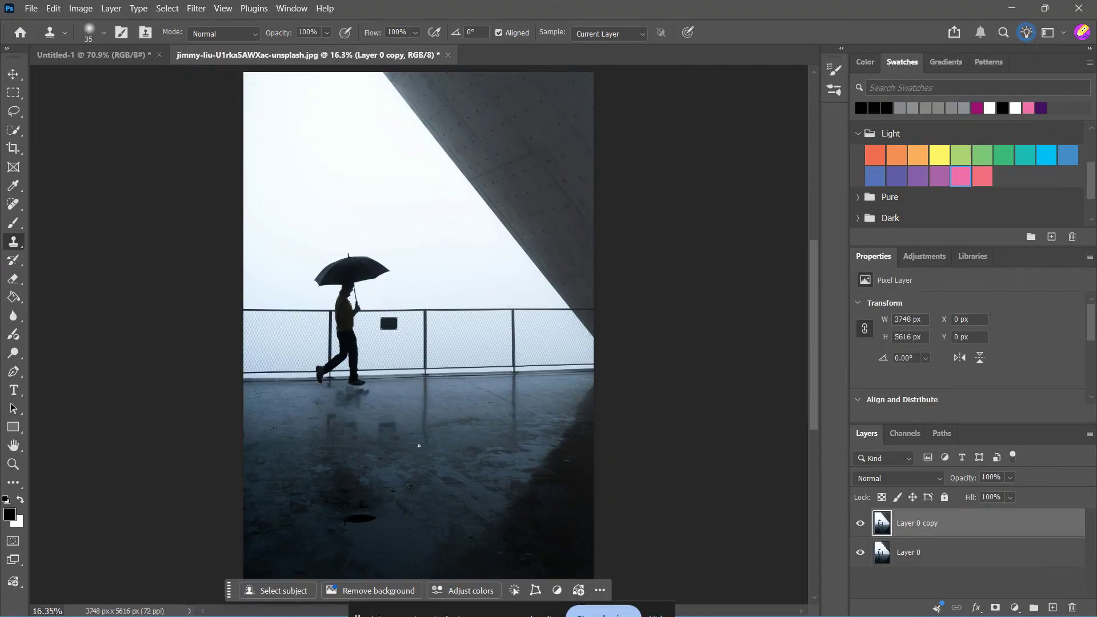
scroll(396, 446, "up", 9)
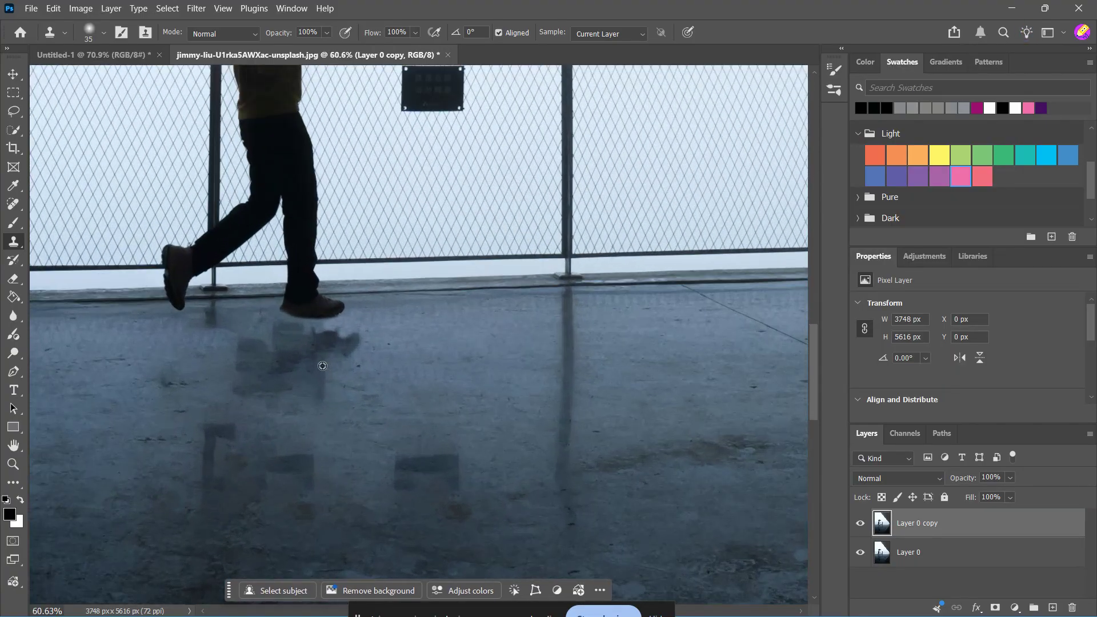
mouse_move(407, 328)
left_mouse_down()
mouse_move(240, 392)
mouse_move(326, 347)
mouse_move(236, 409)
mouse_move(367, 365)
mouse_move(280, 422)
mouse_move(329, 392)
mouse_move(329, 362)
left_mouse_up()
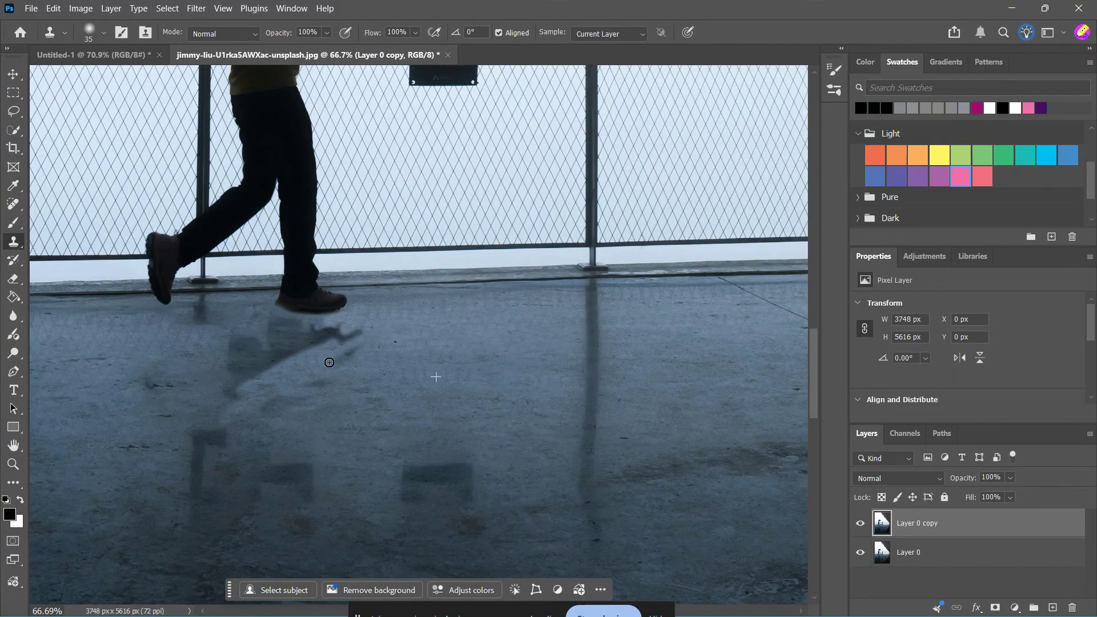
Step: Increase the Clone Stamp brush size to 80
key("bracketright")
key("bracketright")
key("bracketright")
key("bracketright")
key("bracketright")
key("bracketright")
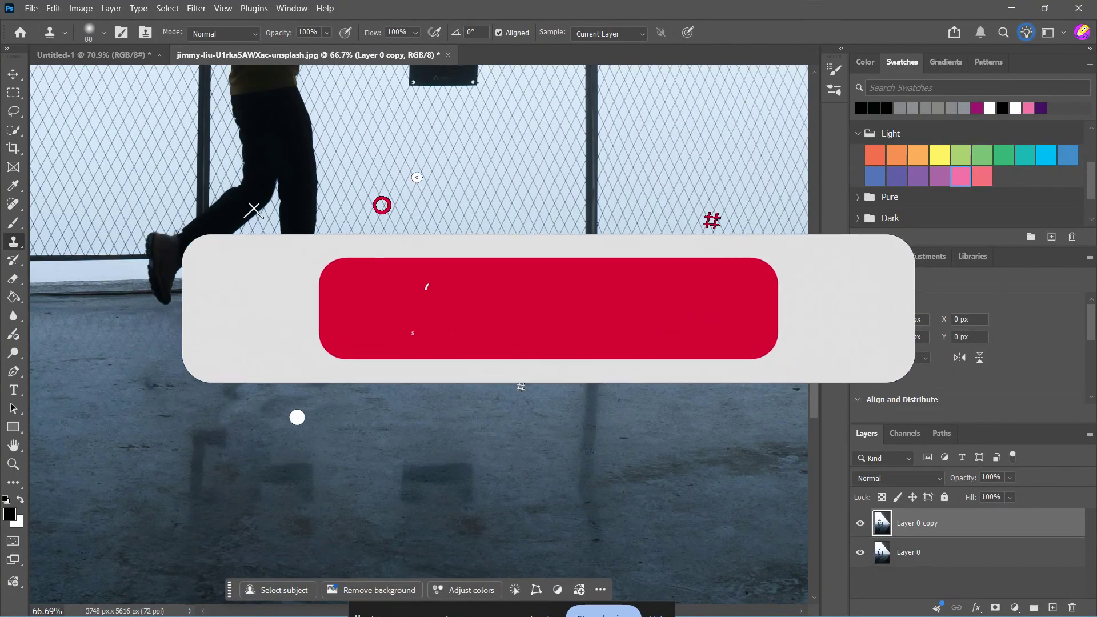